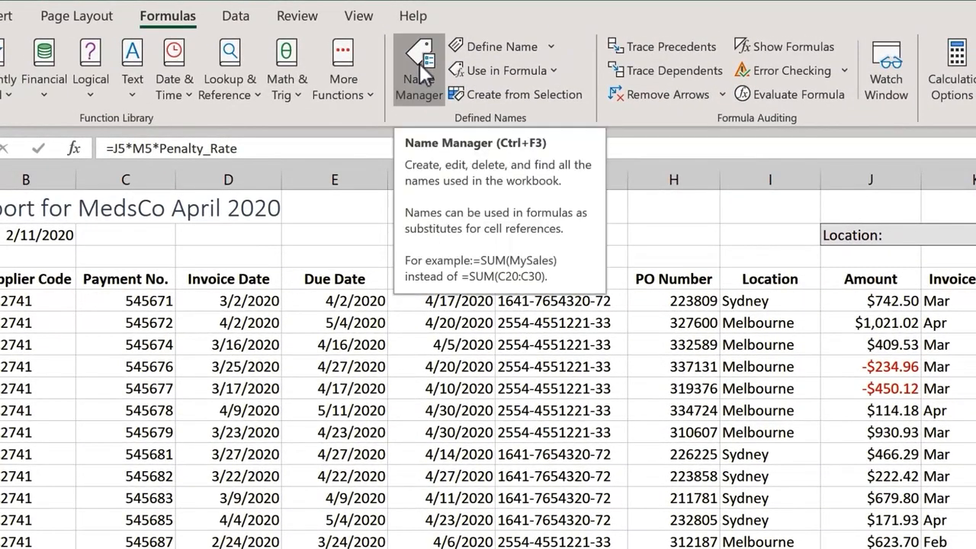
Define a workbook-scoped name flat_rate that refers to the constant =2
left_click(420, 76)
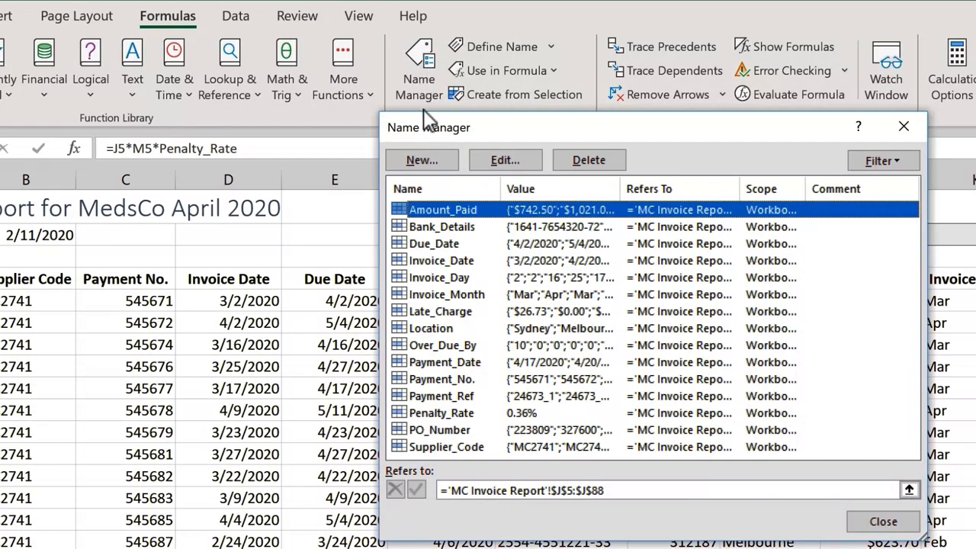
left_click(435, 157)
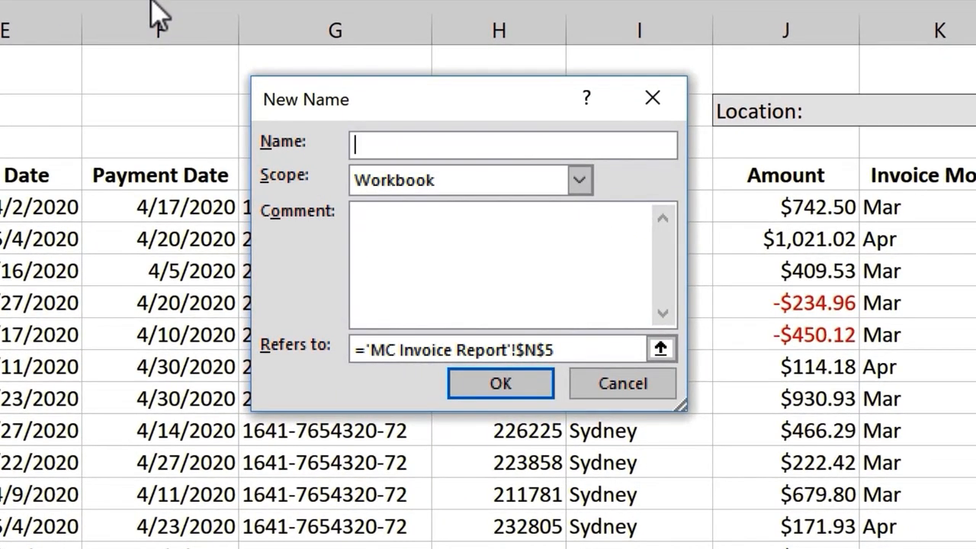
type("flat_rate")
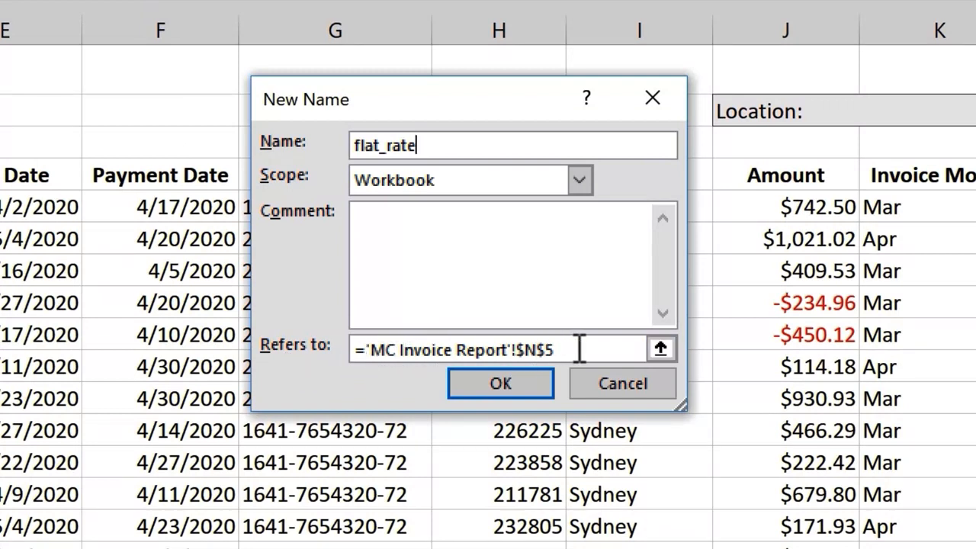
left_click_drag(554, 349, 365, 349)
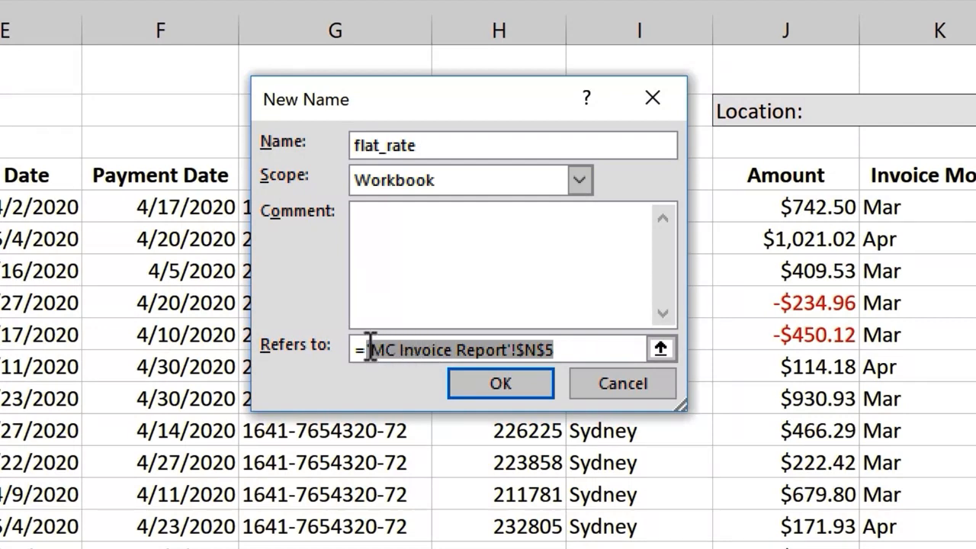
type("2")
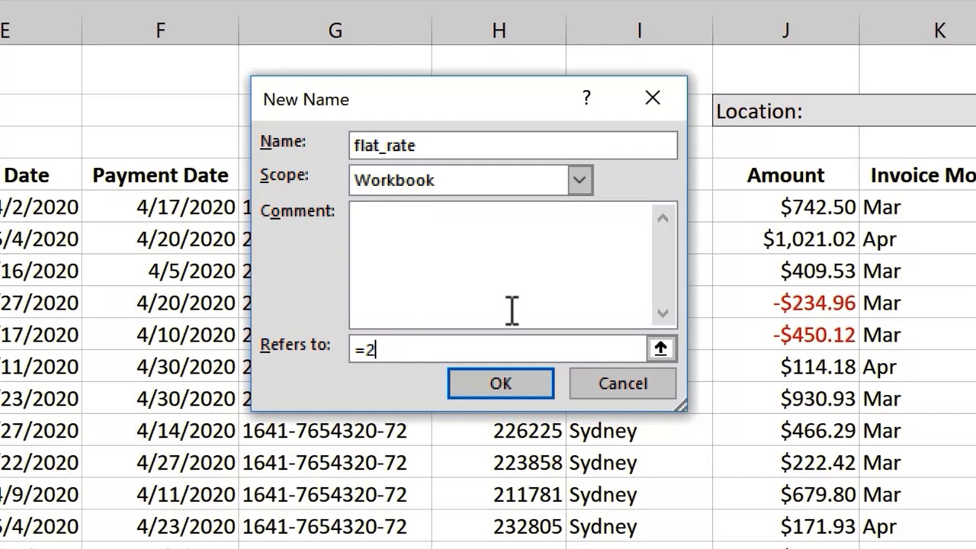
left_click(517, 383)
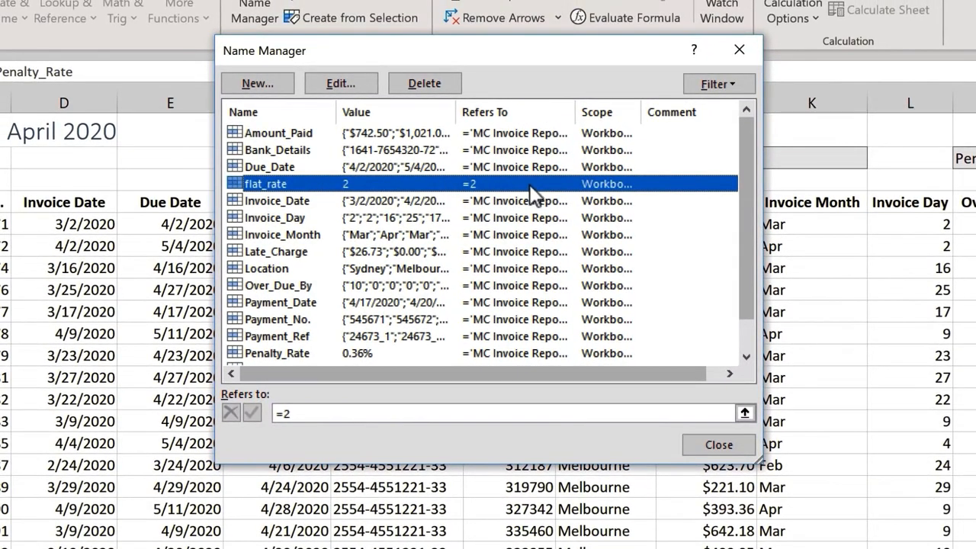
left_click(707, 442)
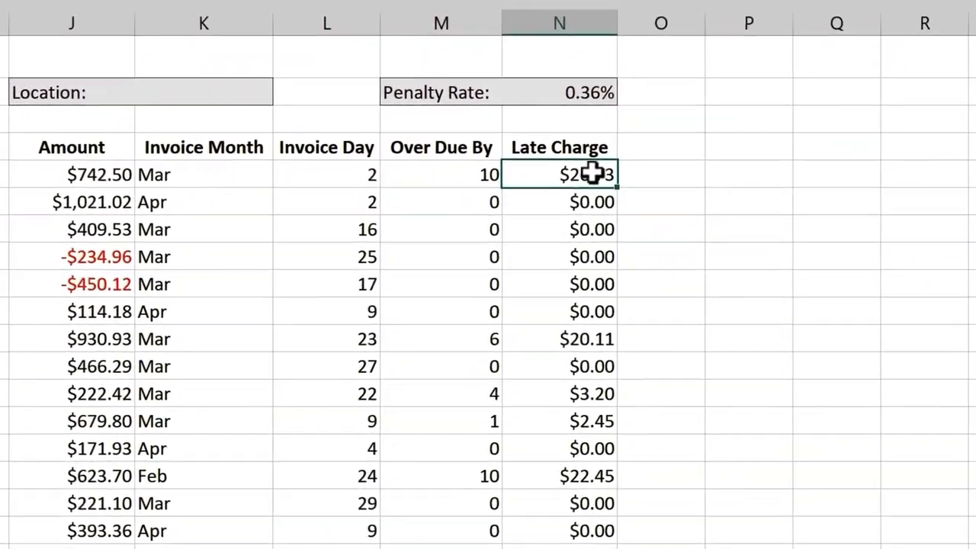
Extend the Late Charge formula in N5 to =J5*M5*Penalty_Rate+M5*flat_rate and fill it down the column
double_click(581, 175)
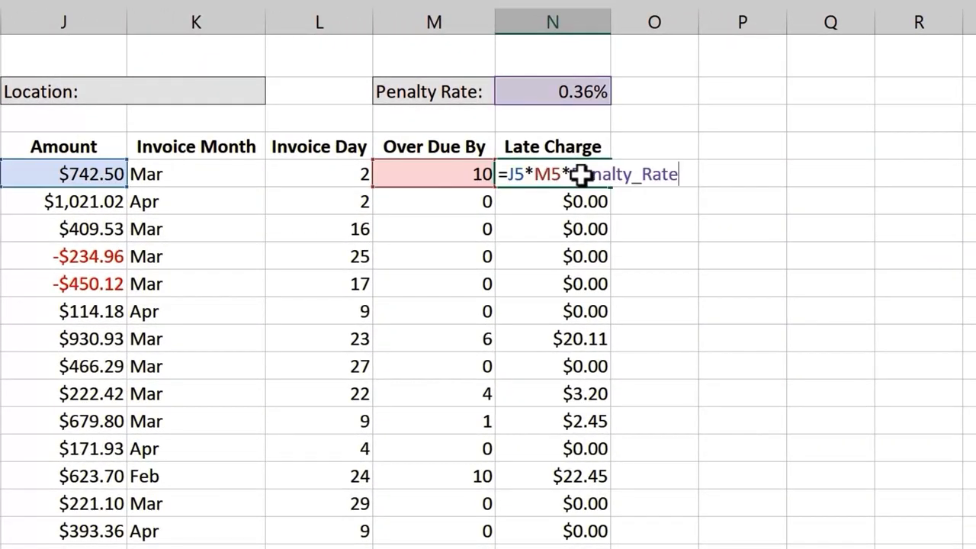
left_click(692, 168)
type("+")
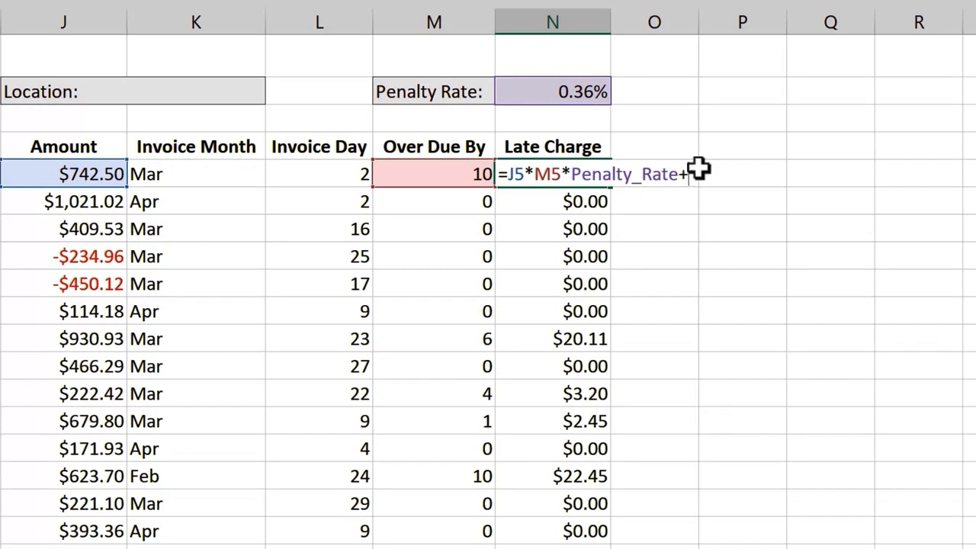
left_click(455, 174)
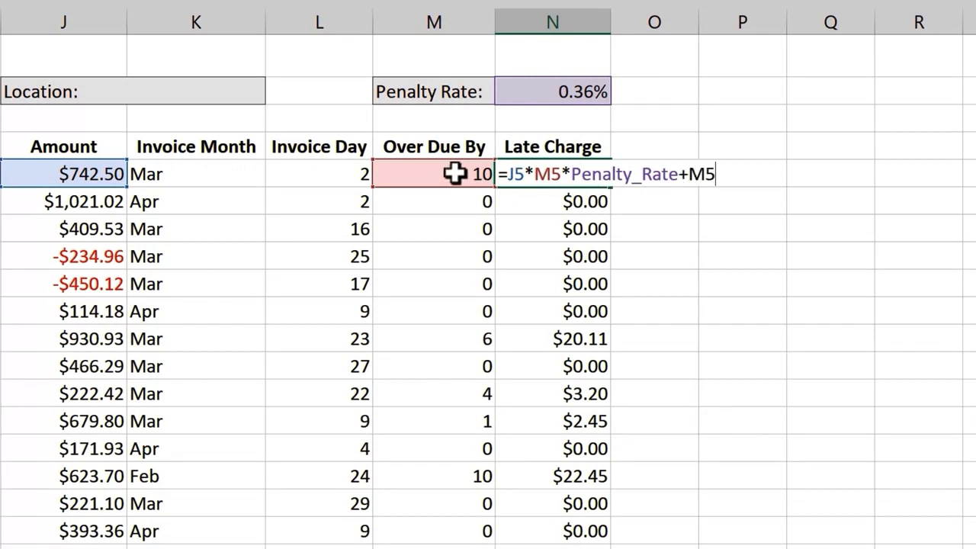
type("*")
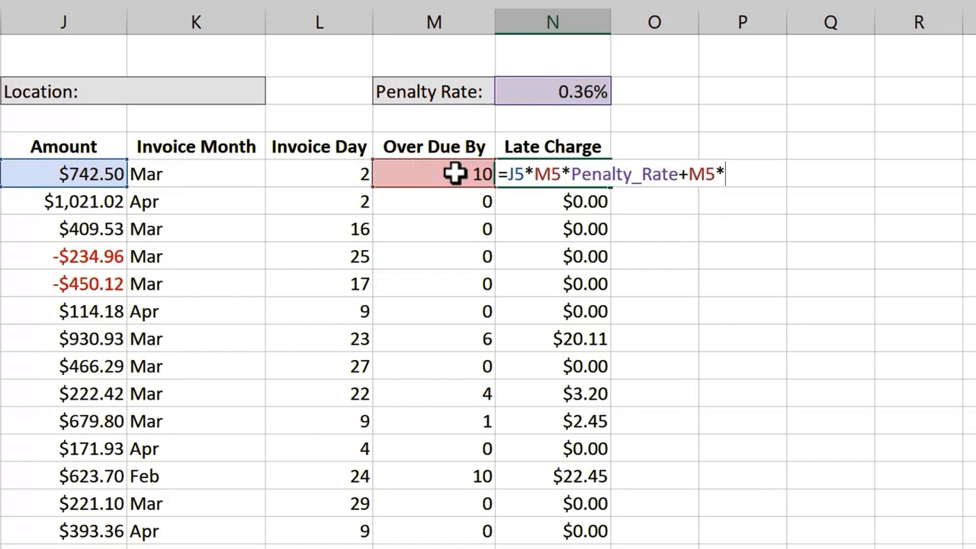
type("fl")
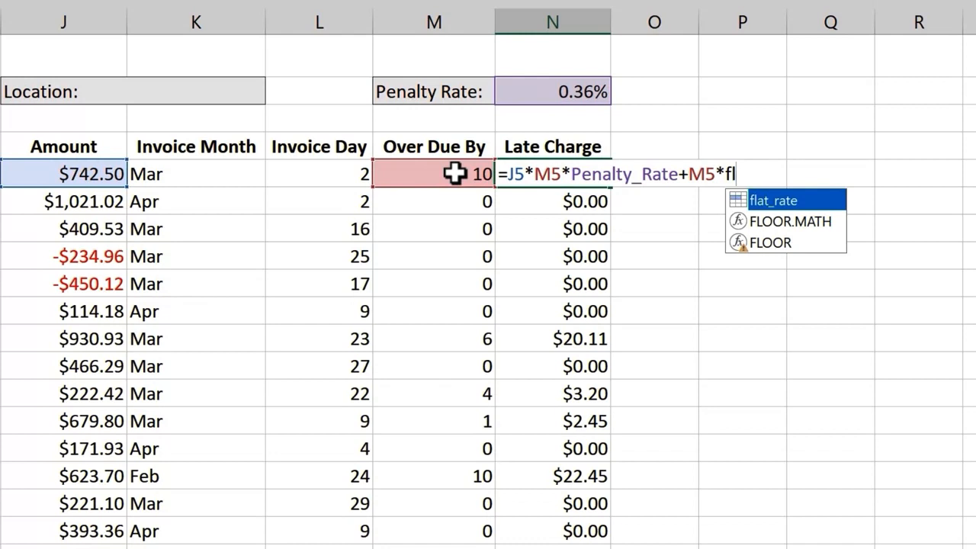
key("Tab")
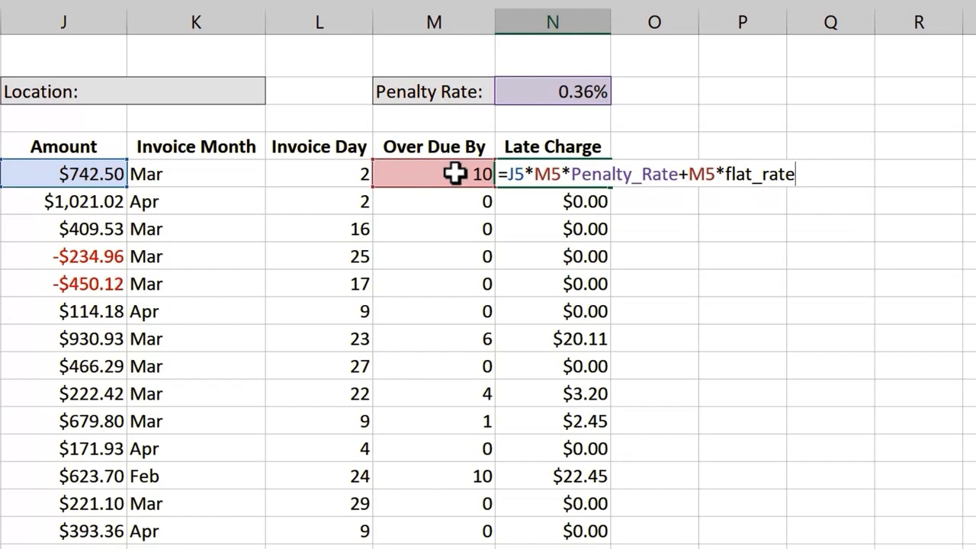
key("Return")
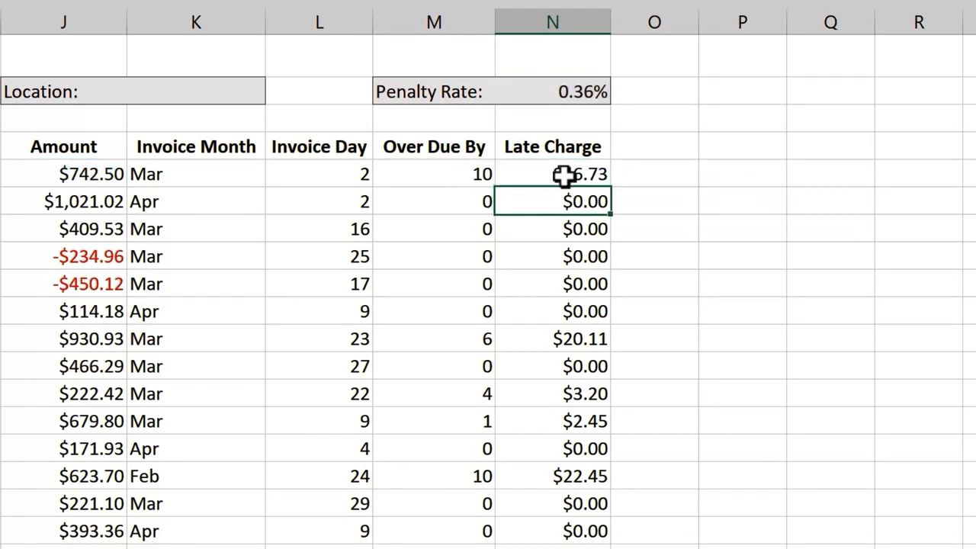
left_click(563, 175)
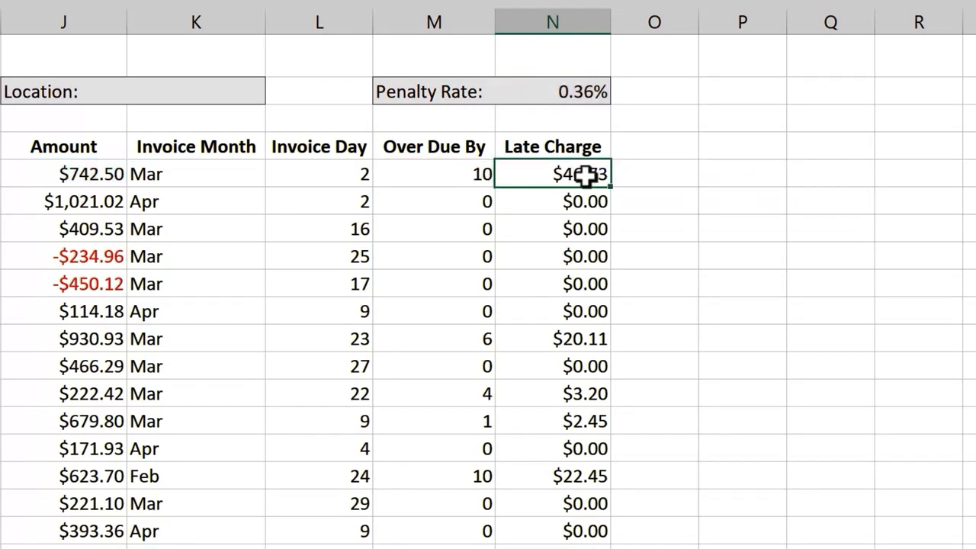
double_click(614, 186)
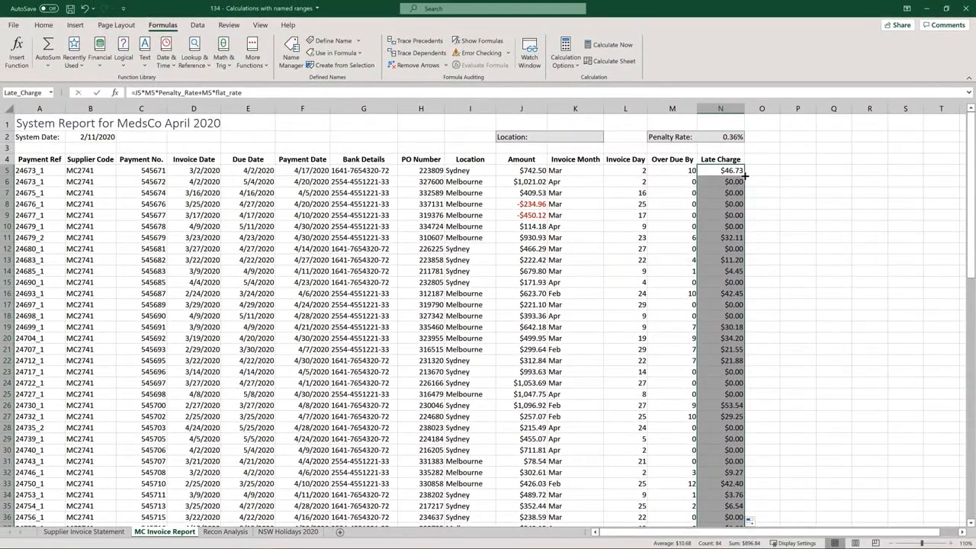
On the Recon Analysis sheet, calculate the Supplier Statement Total in B3 as the SUM of 'Supplier Invoice Statement'!Q2:Q85
left_click(240, 533)
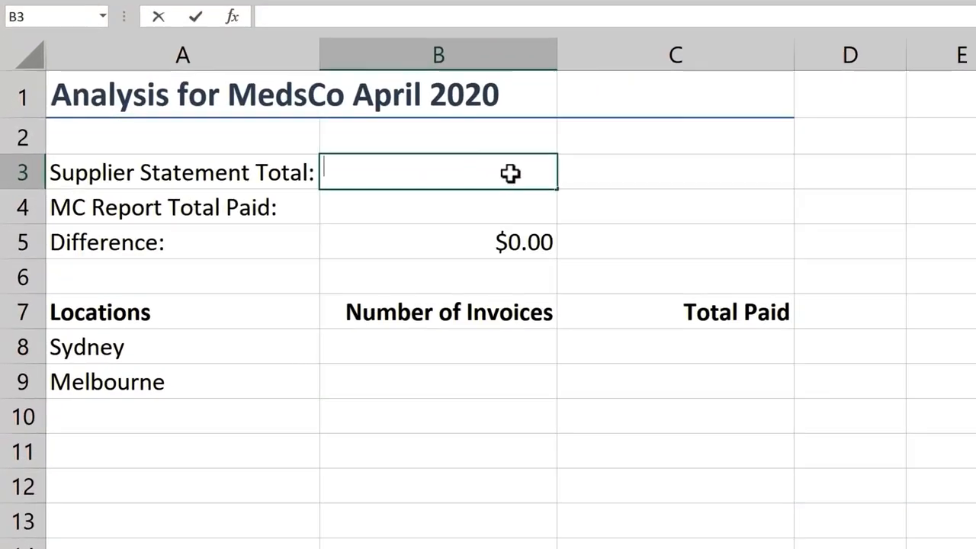
type("=sum")
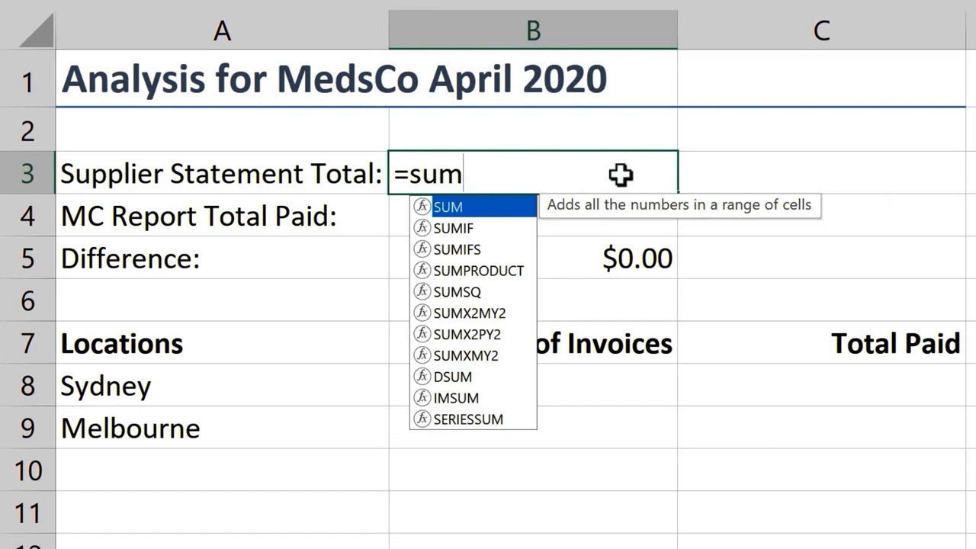
key("Tab")
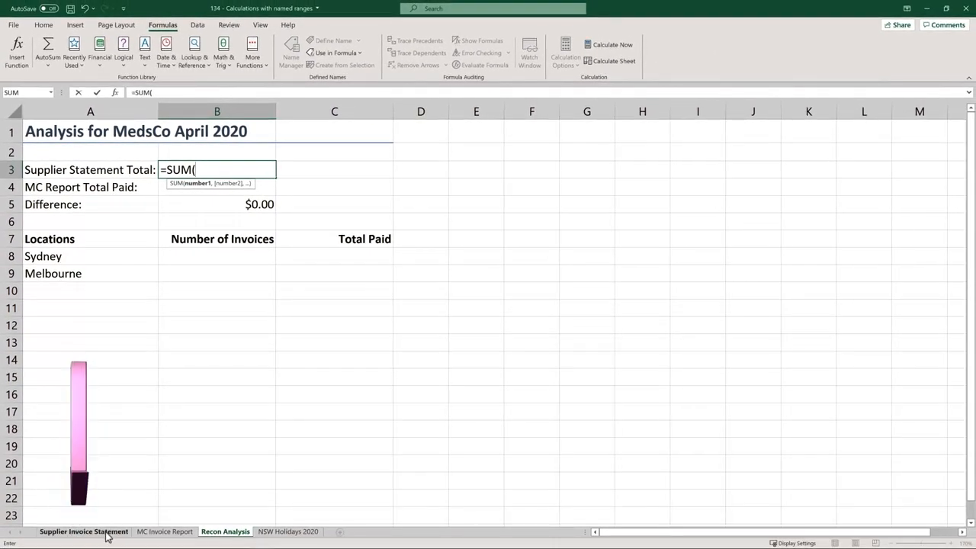
left_click(107, 534)
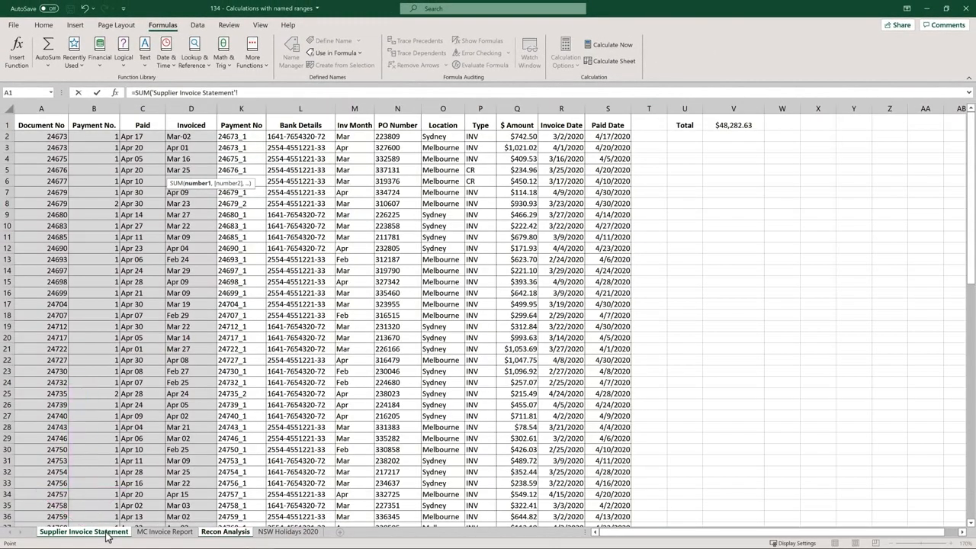
left_click(533, 136)
key("ctrl+shift+Down")
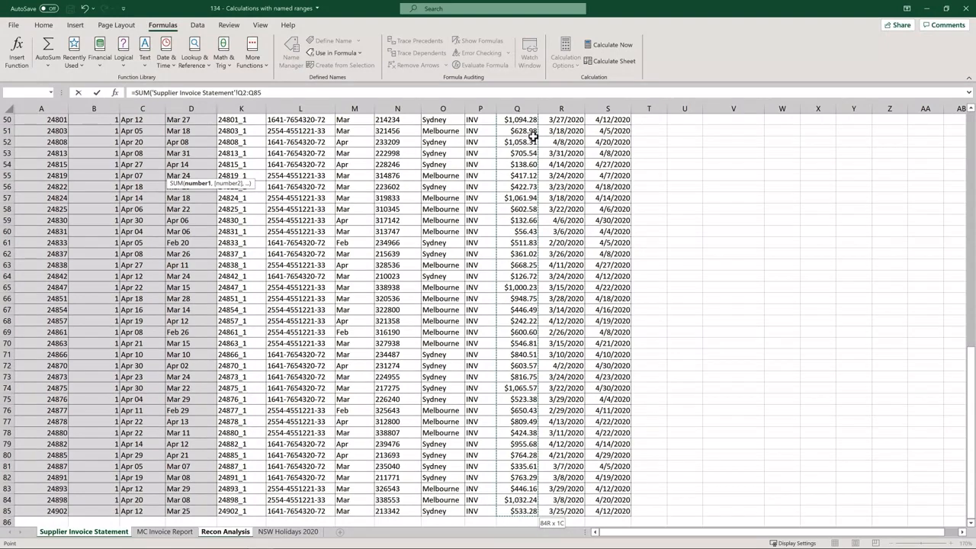
key("Return")
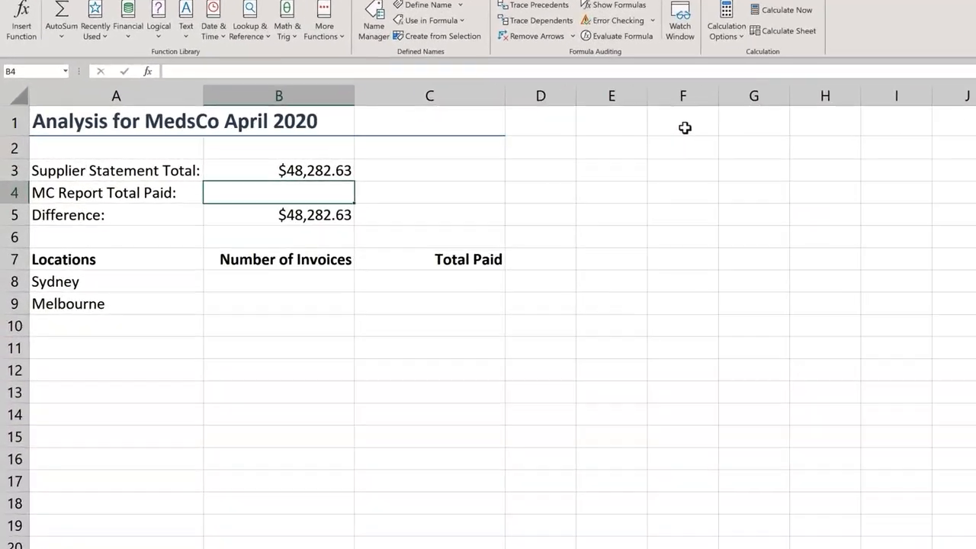
double_click(343, 170)
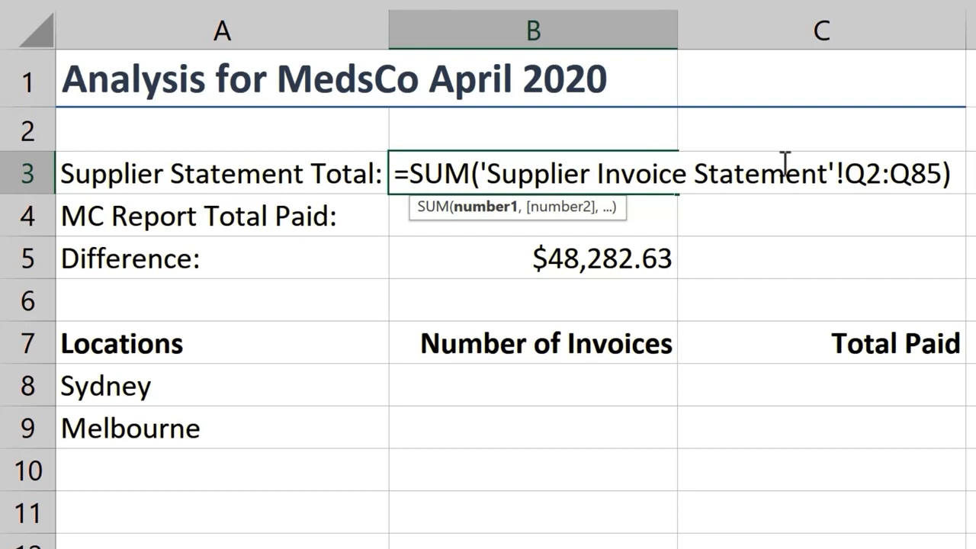
key("Return")
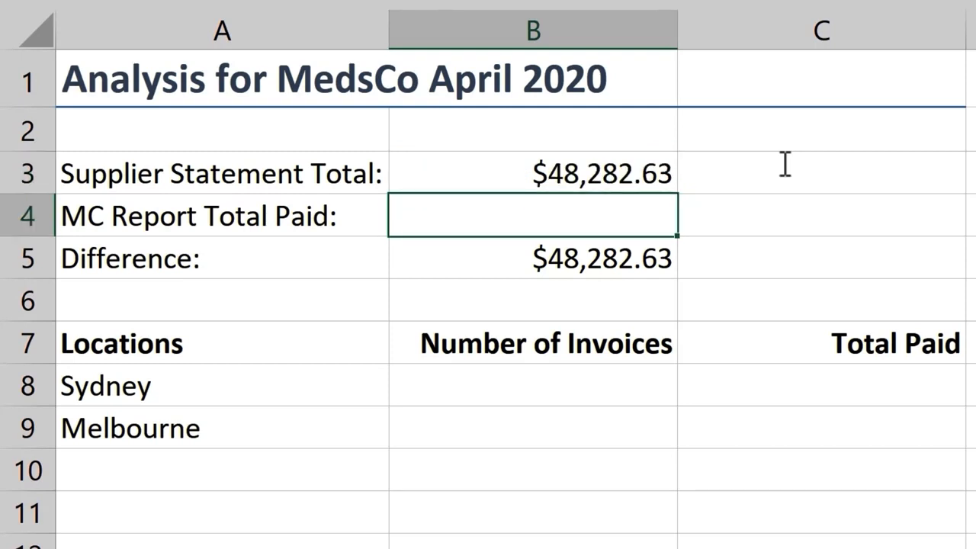
Calculate the MC Report Total Paid in B4 with a SUM of the named range Amount_Paid
type("=sum")
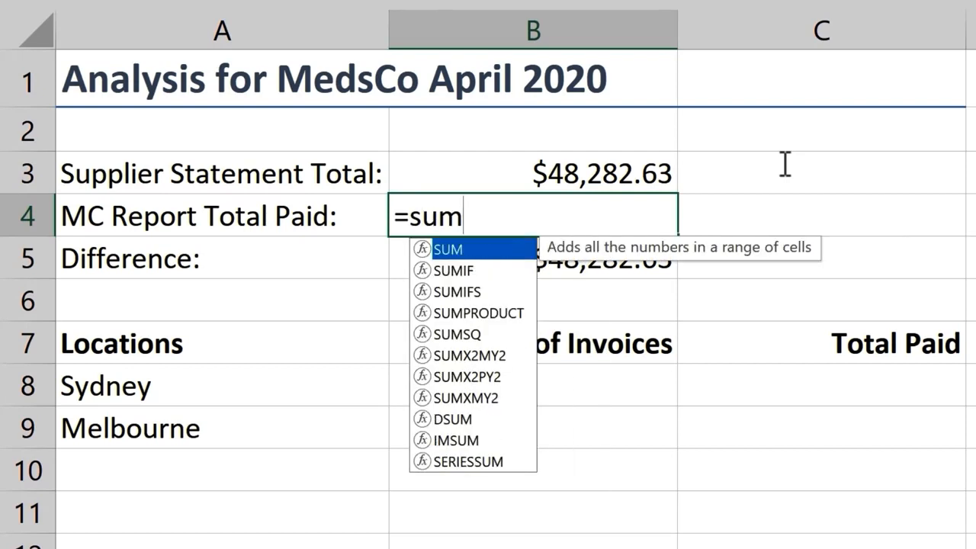
key("Tab")
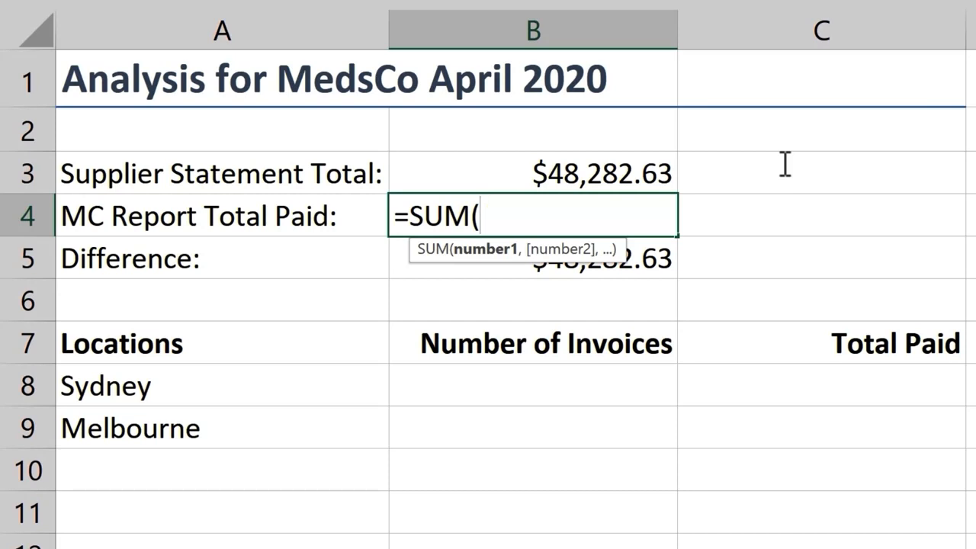
type("am")
key("Down")
key("Down")
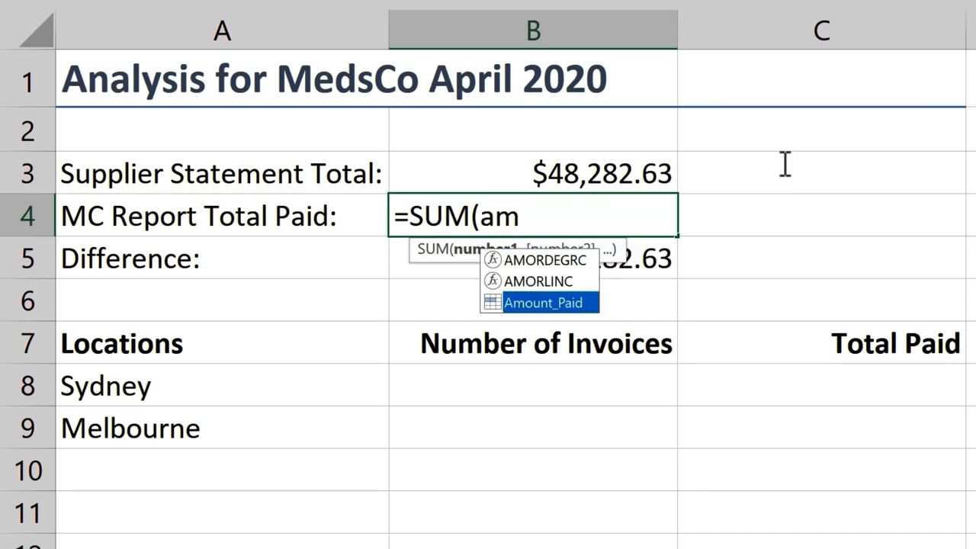
key("Tab")
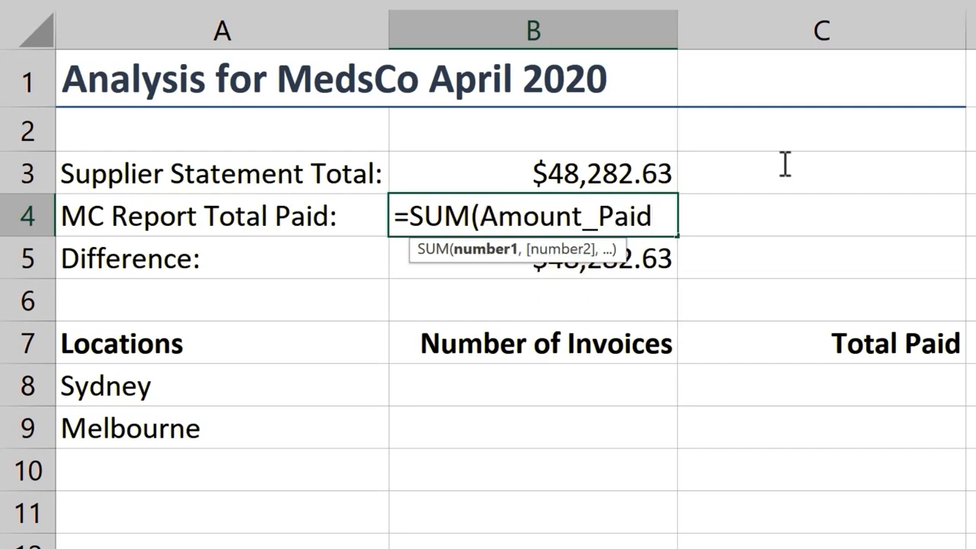
key("Return")
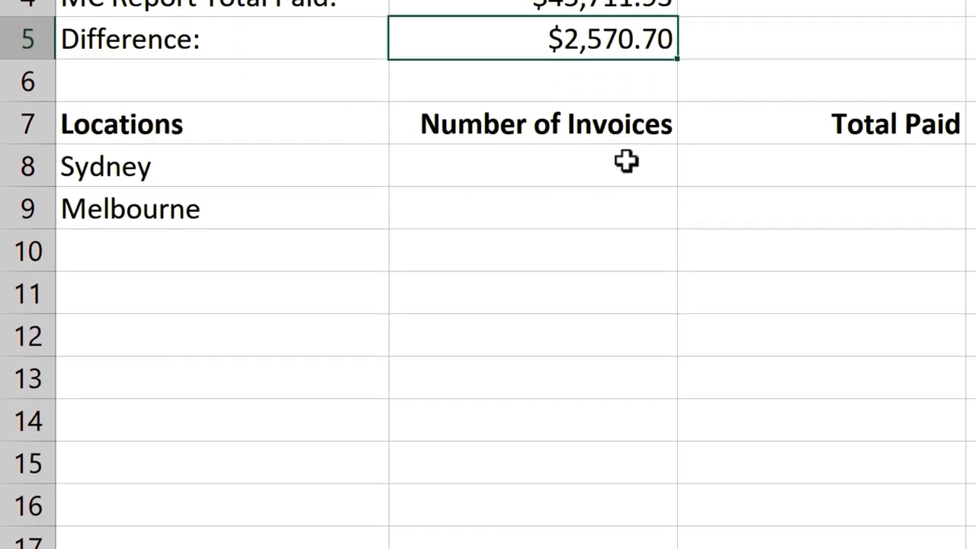
Count the Sydney invoices in B8 with COUNTIFS, using the named range Location and criterion A8, and fill the formula down to B9
left_click(624, 162)
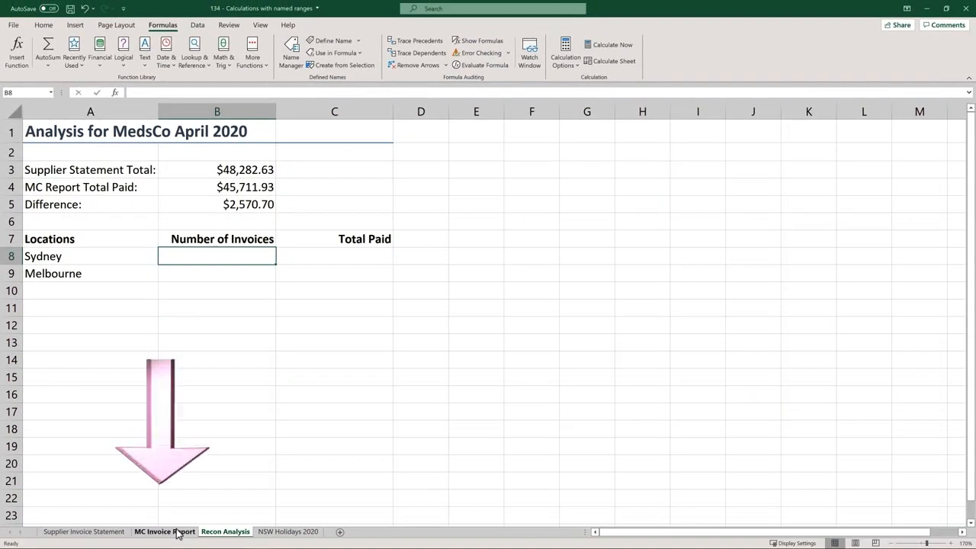
left_click(175, 532)
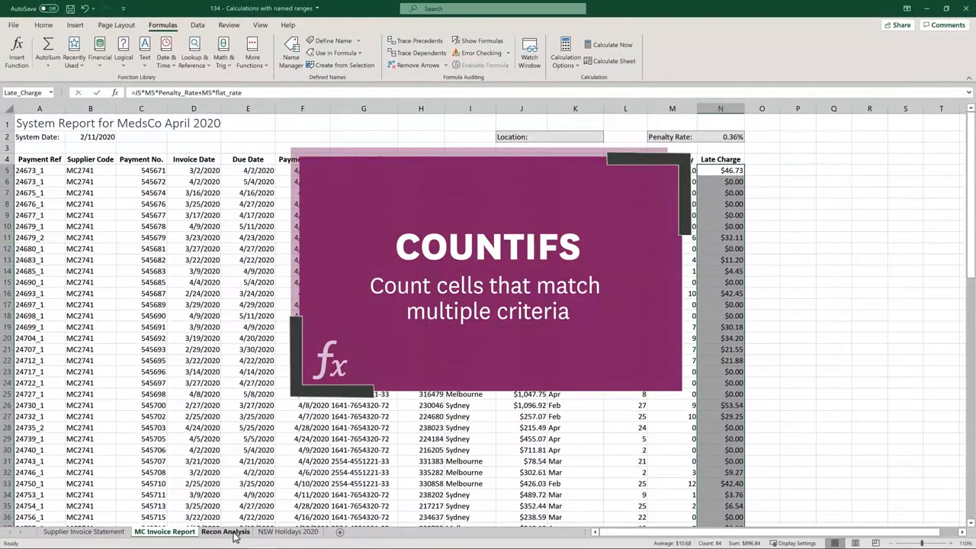
left_click(235, 535)
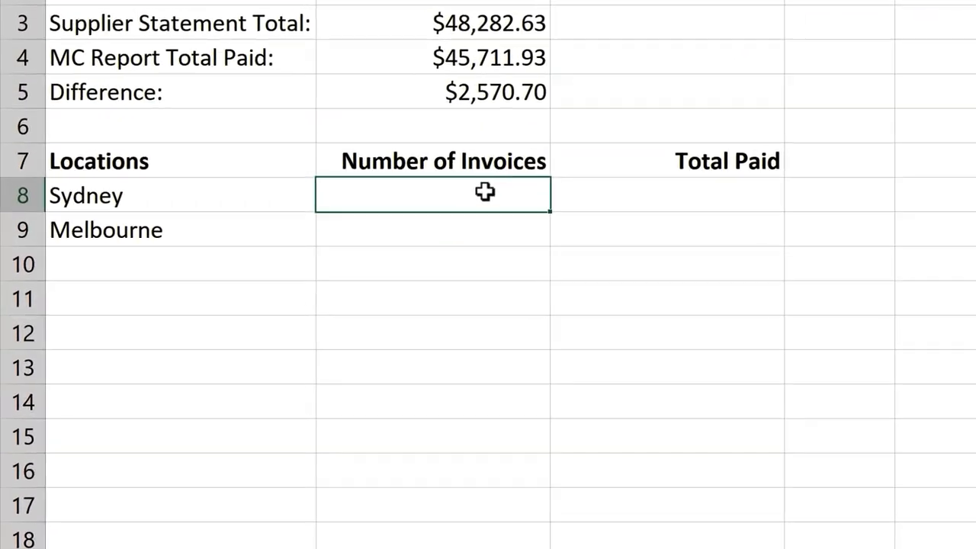
type("=cou")
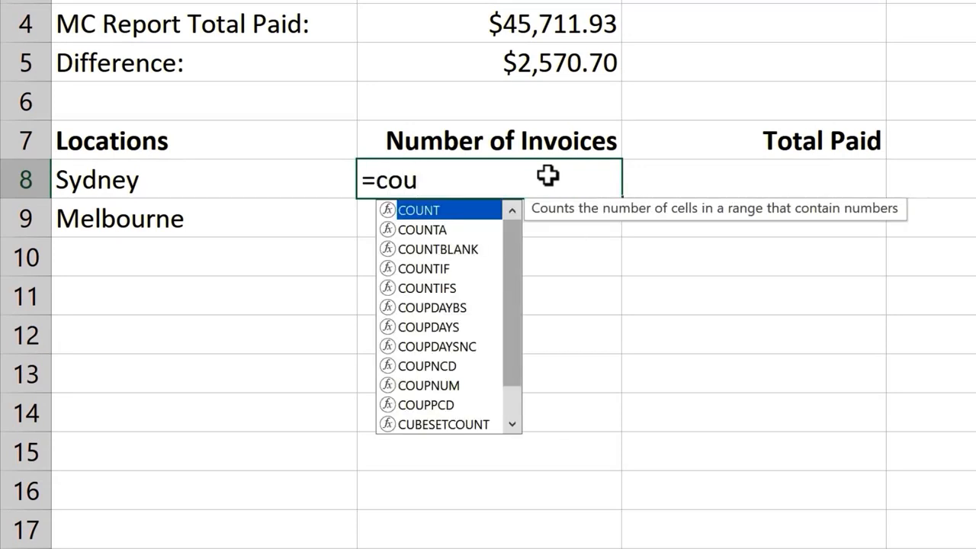
double_click(410, 290)
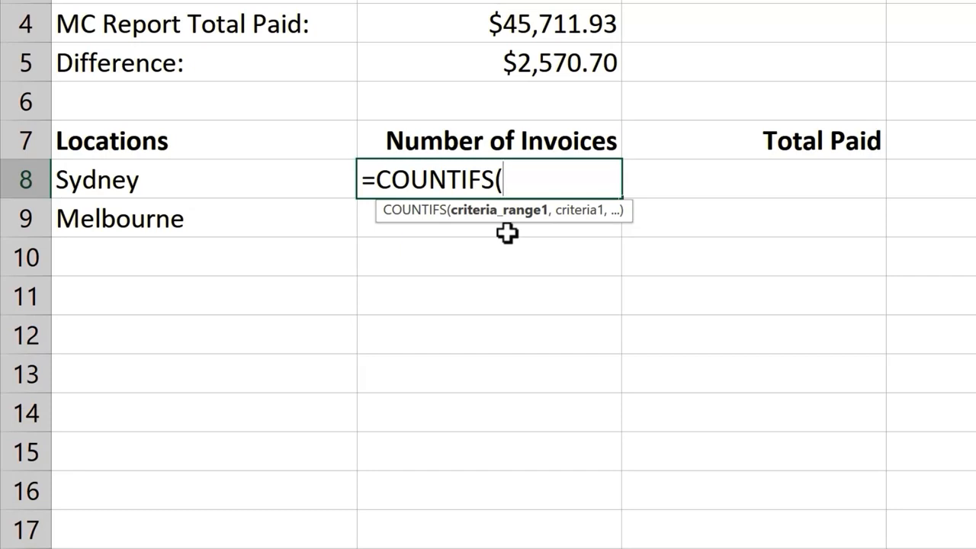
type("loc")
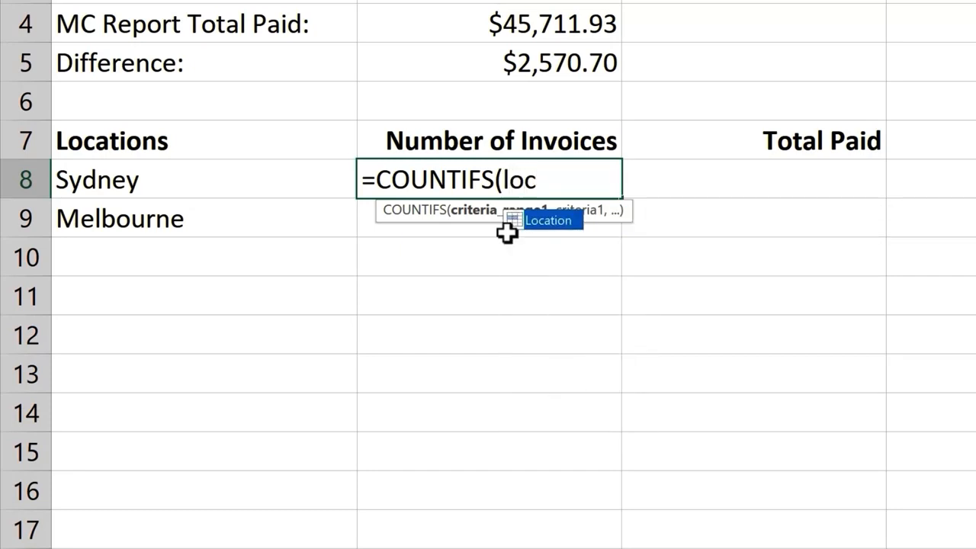
key("Tab")
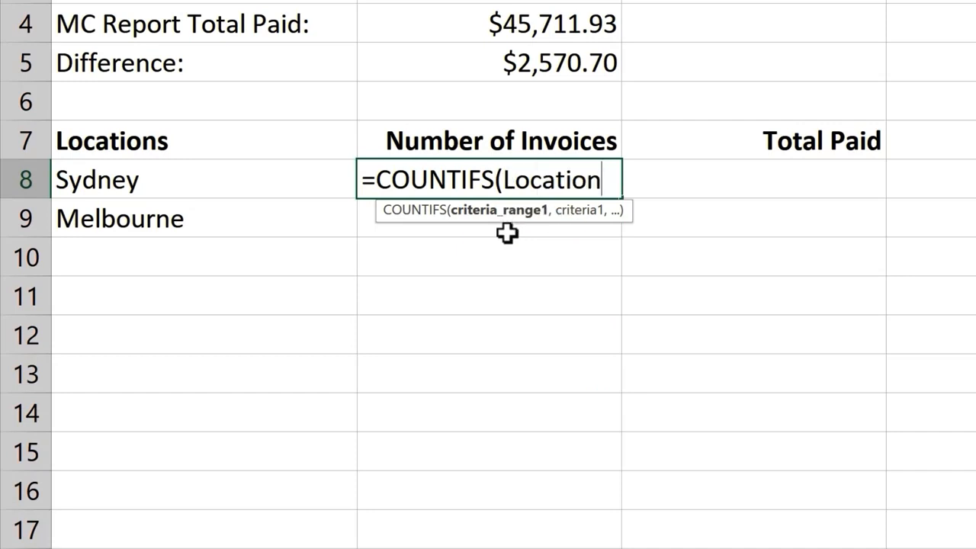
type(",")
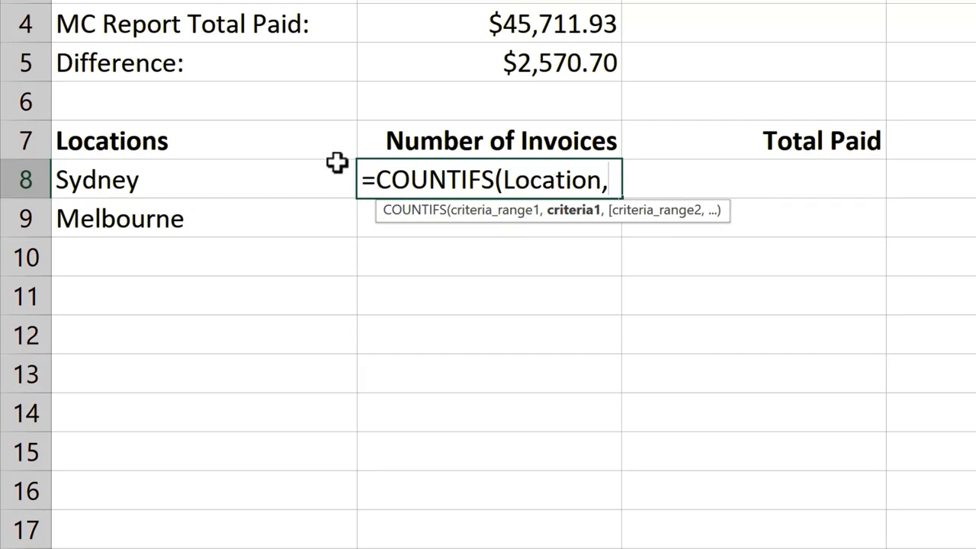
left_click(209, 174)
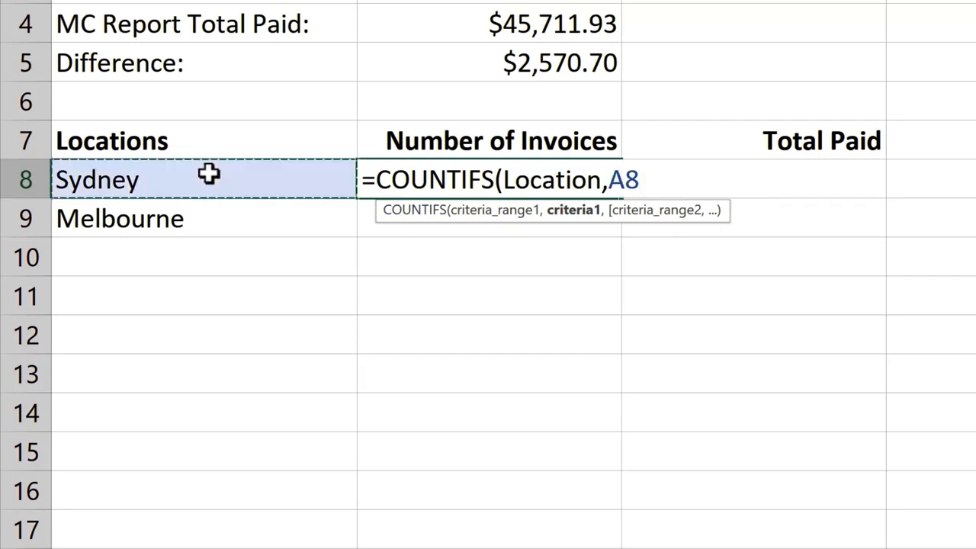
key("Return")
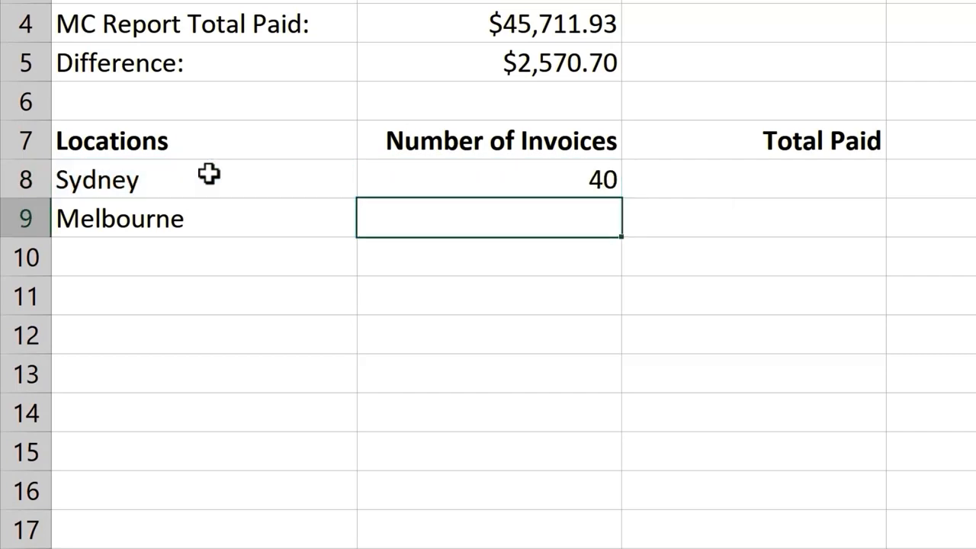
left_click(514, 186)
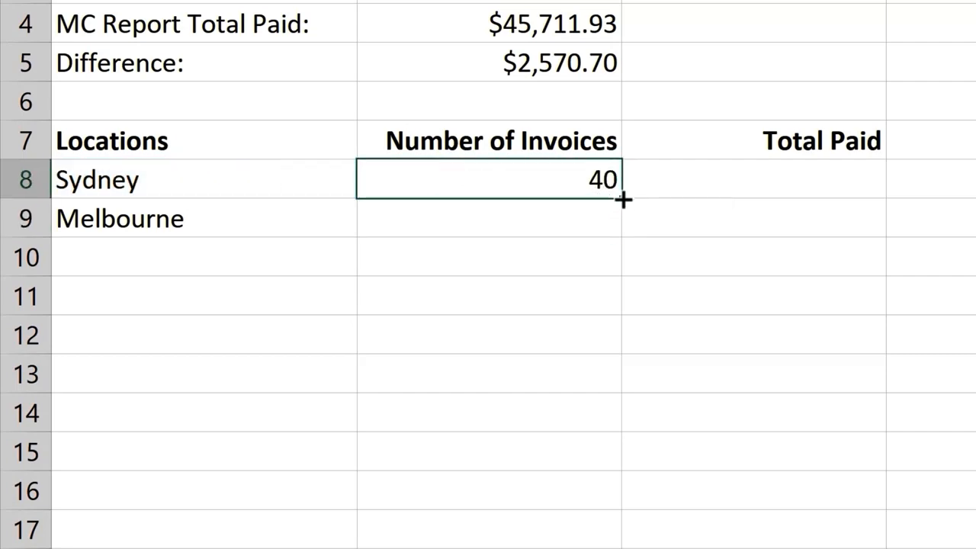
left_click_drag(623, 197, 623, 229)
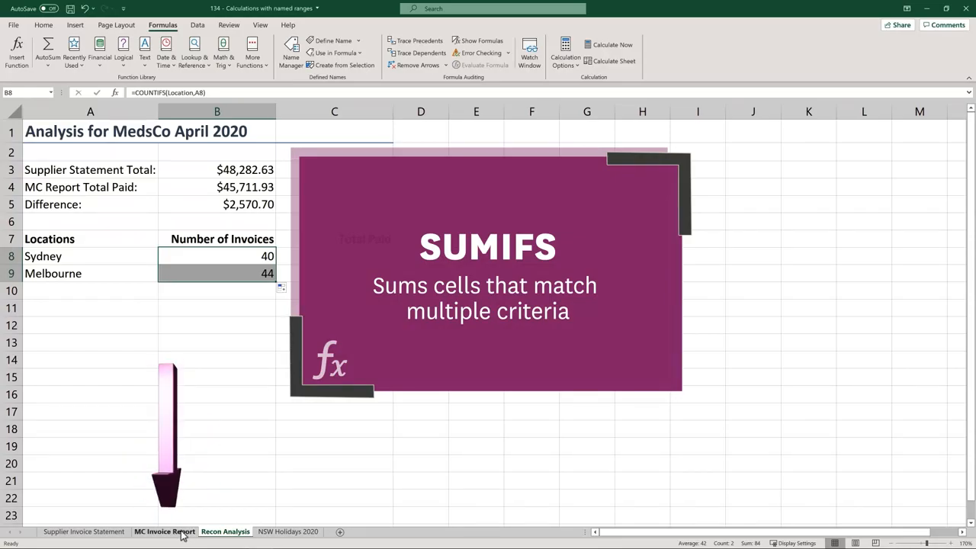
Begin a SUMIFS formula in C8 of Recon Analysis for Sydney's Total Paid, with the named range Amount_Paid as the sum range
left_click(183, 533)
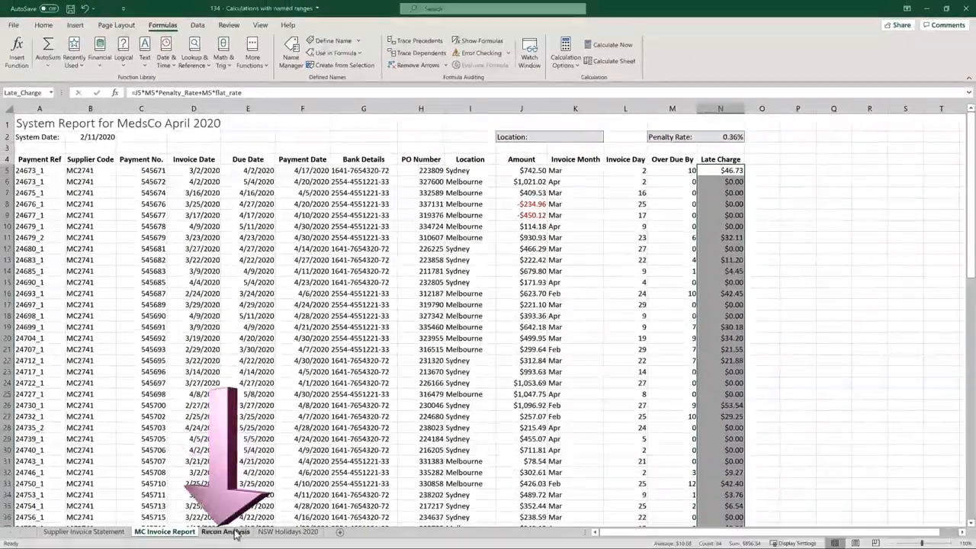
left_click(232, 532)
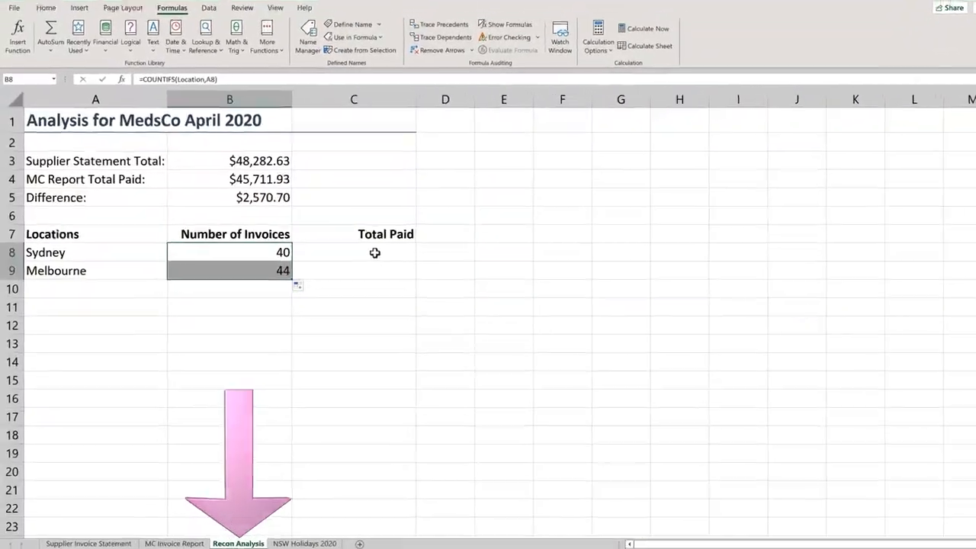
left_click(374, 252)
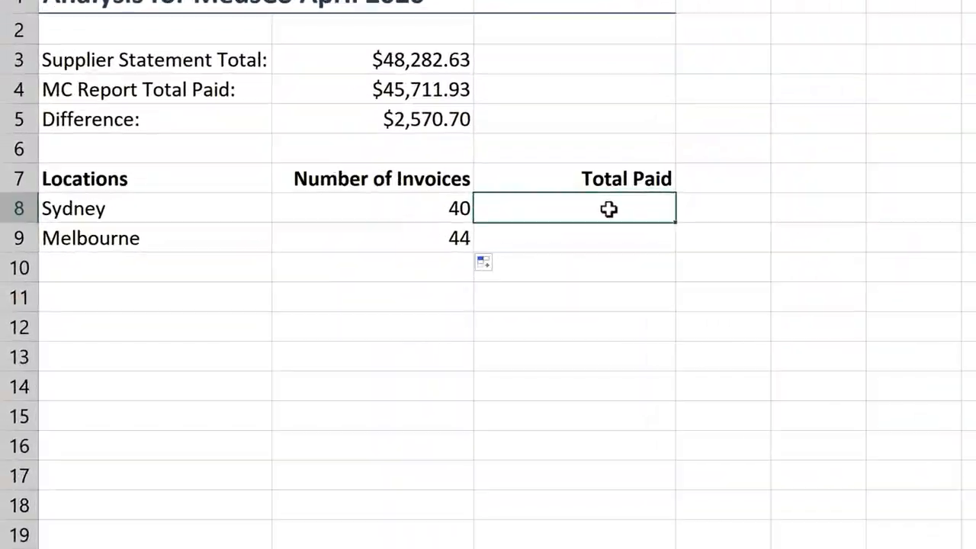
type("=")
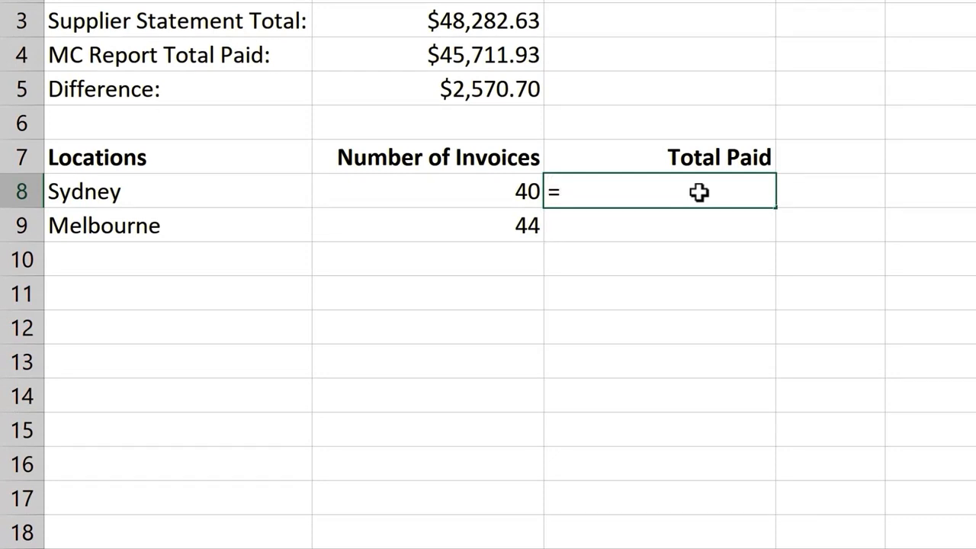
type("sum")
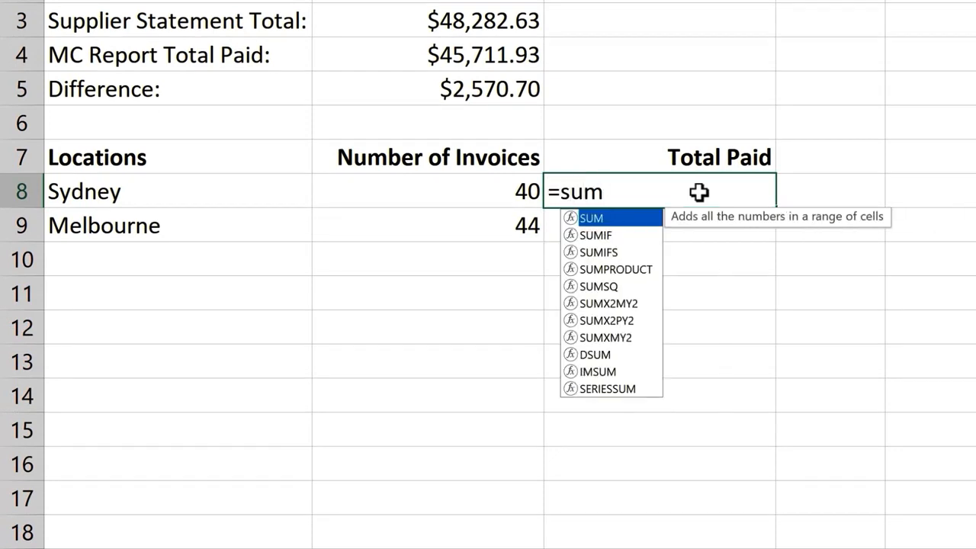
key("Down")
key("Down")
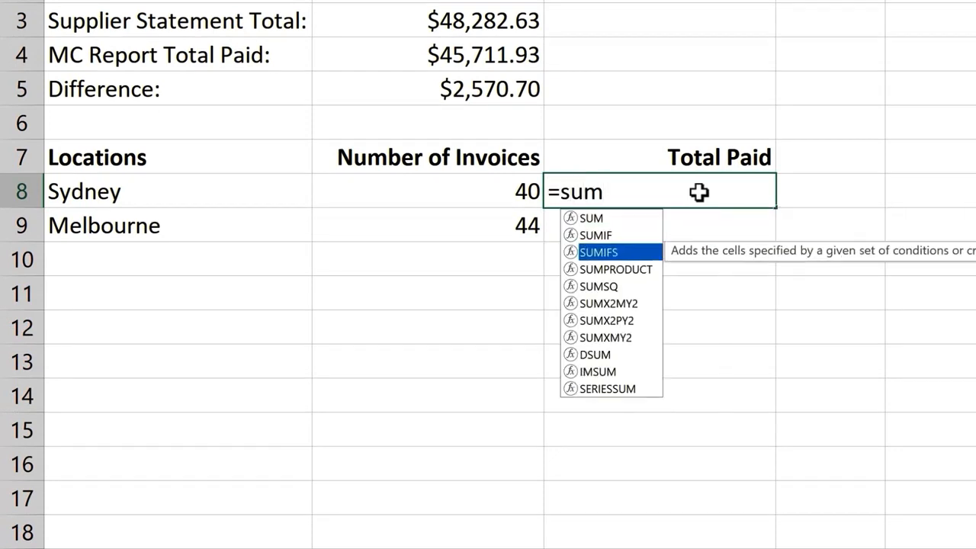
key("Tab")
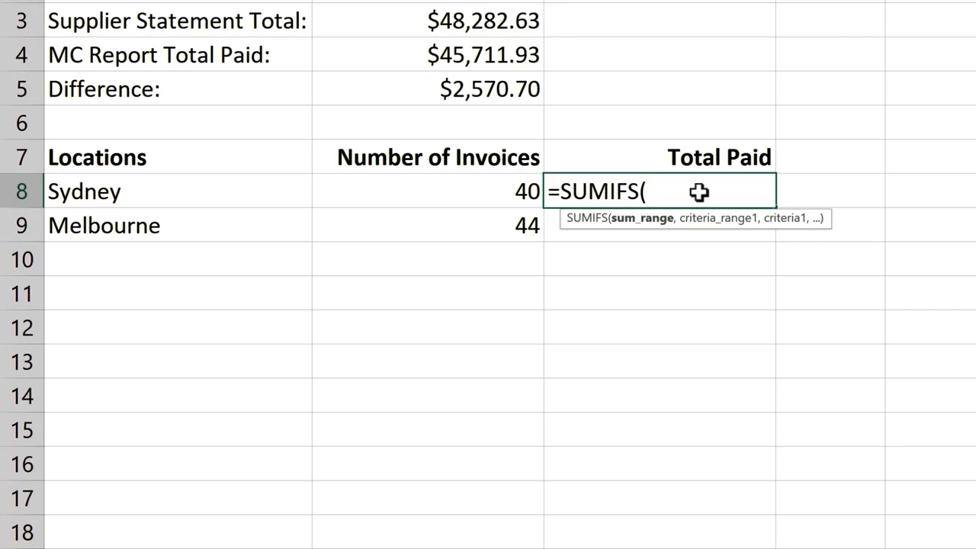
type("am")
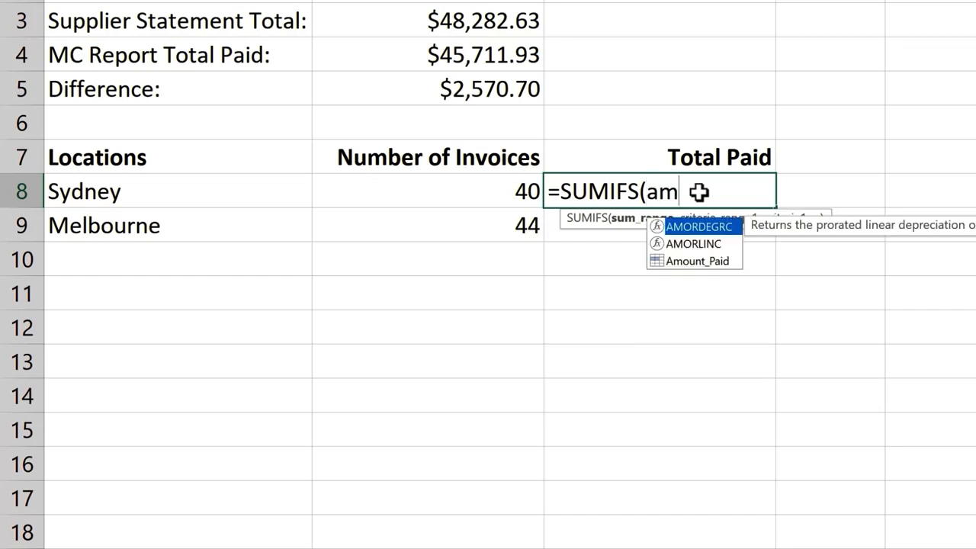
key("Down")
key("Down")
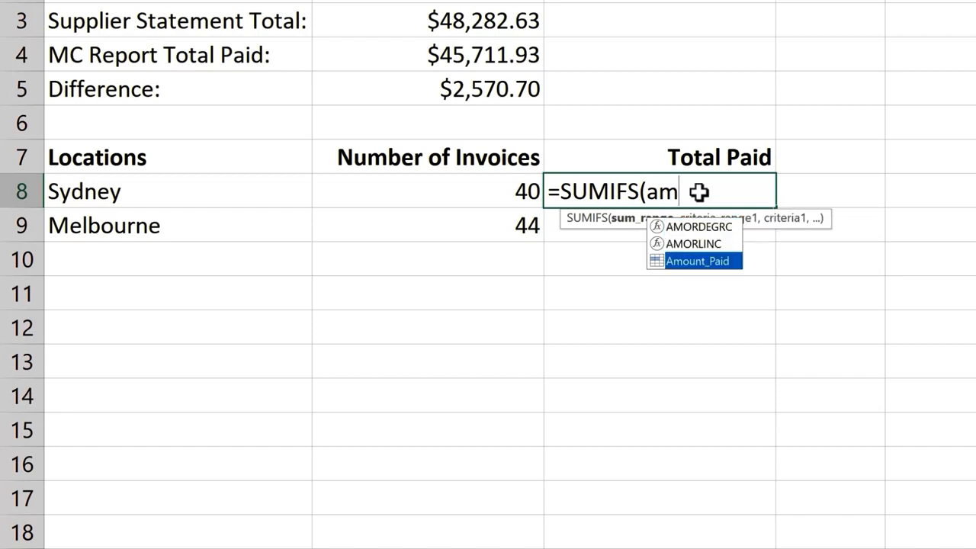
key("Tab")
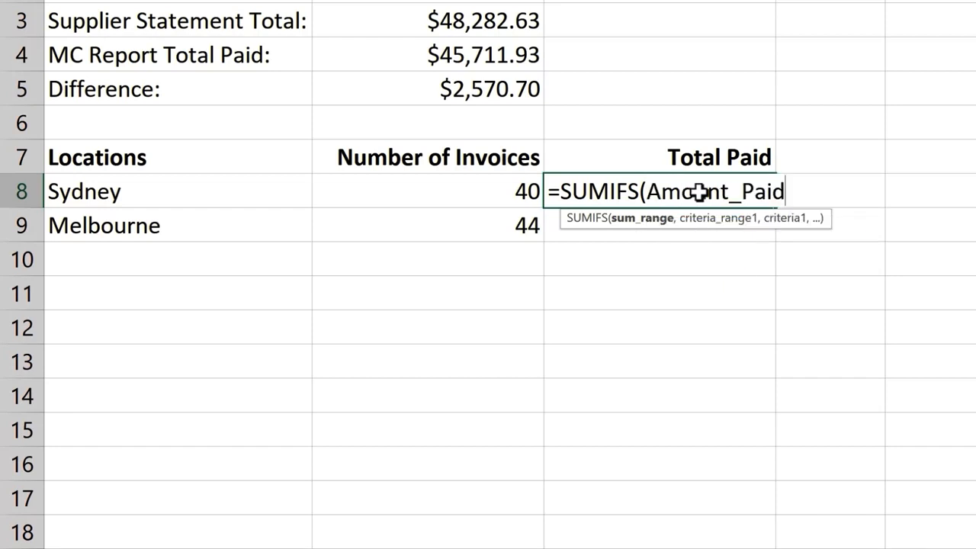
Complete the SUMIFS formula in C8 with Location as the criteria range and A8 as the criterion
type(",")
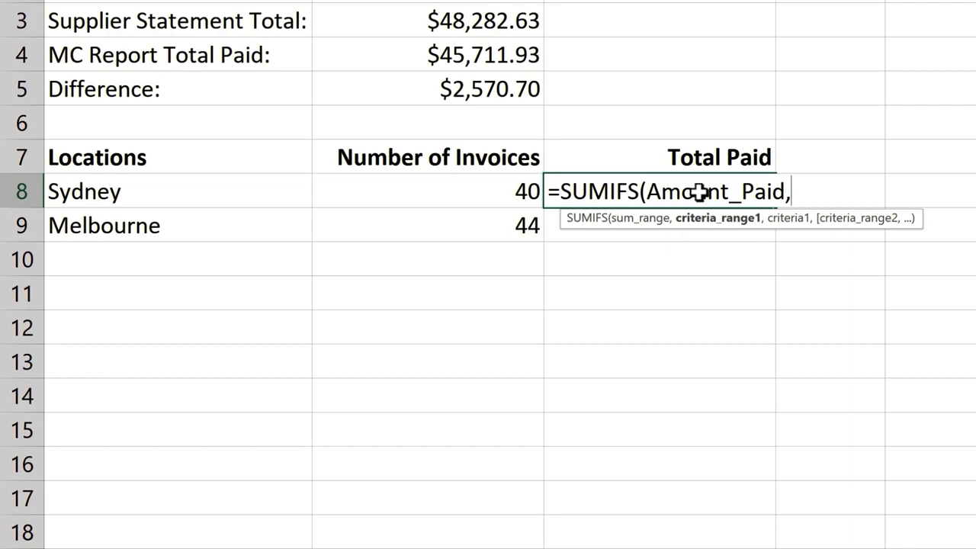
type("loc")
key("Tab")
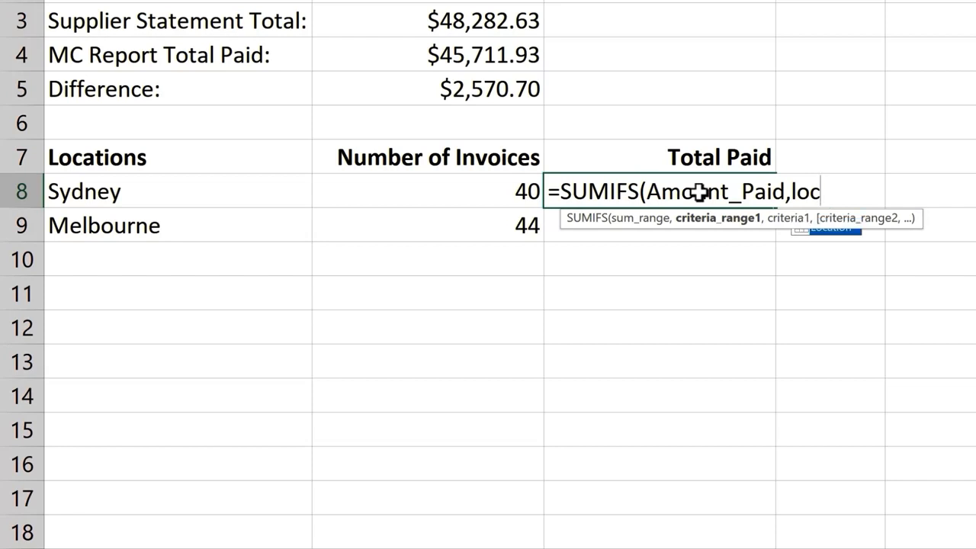
type(",")
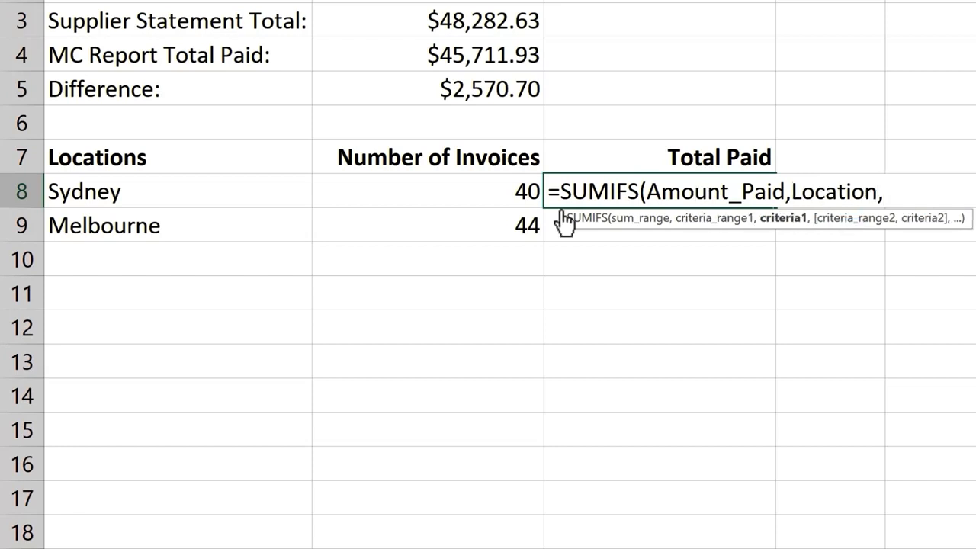
left_click(198, 196)
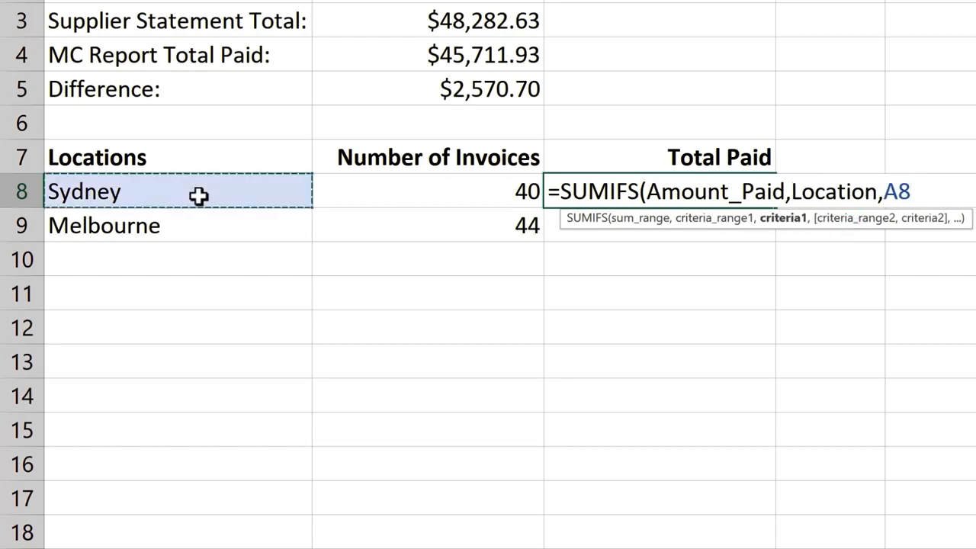
key("Return")
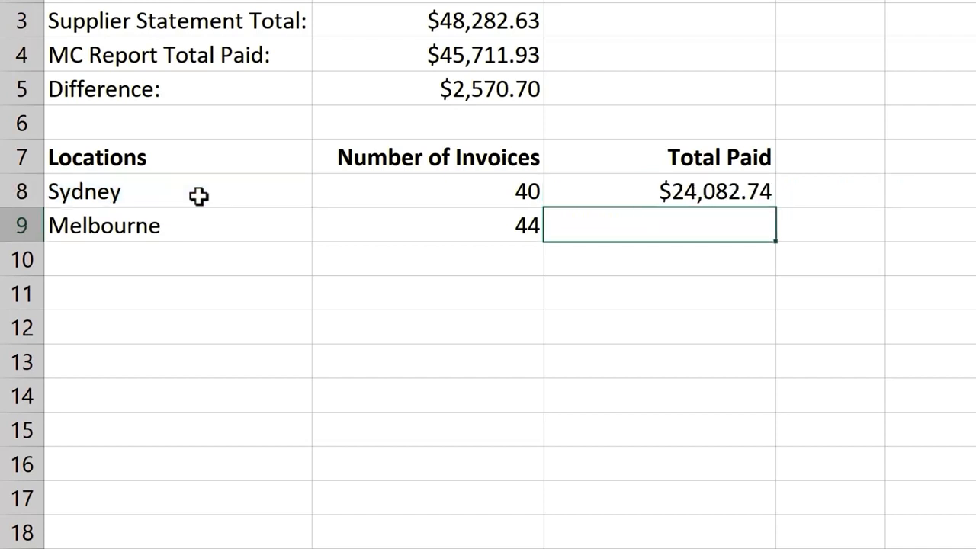
Fill the Total Paid formula from C8 down to C9 for Melbourne and review the formula in C8
left_click(645, 193)
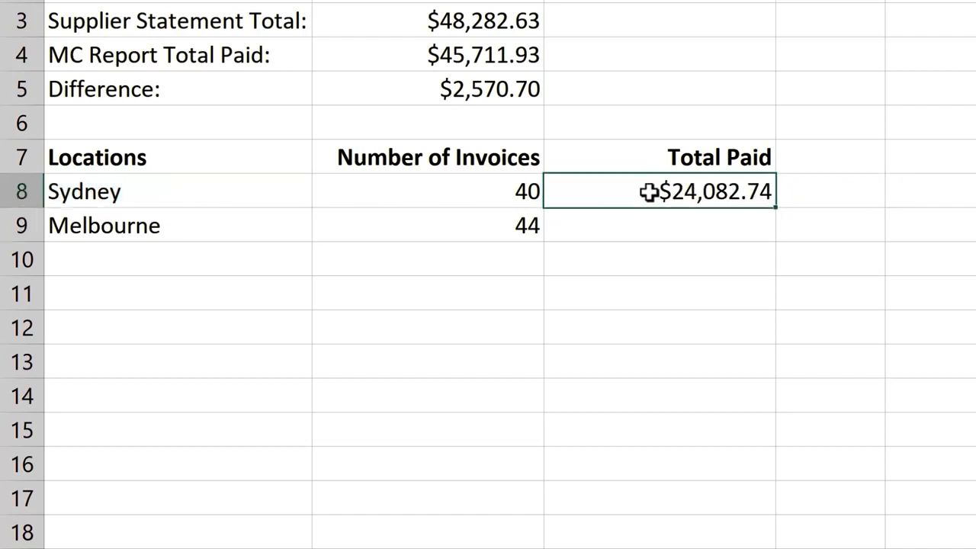
double_click(776, 209)
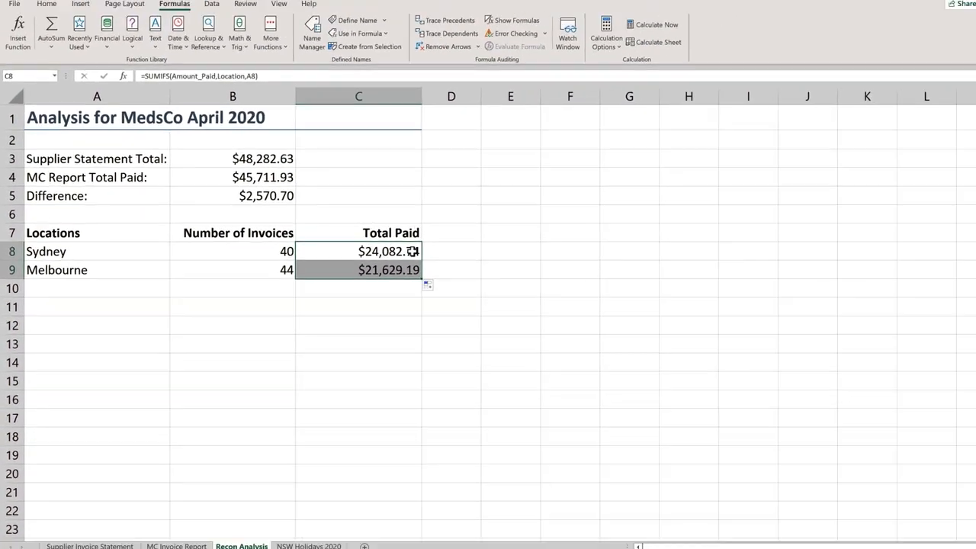
double_click(481, 237)
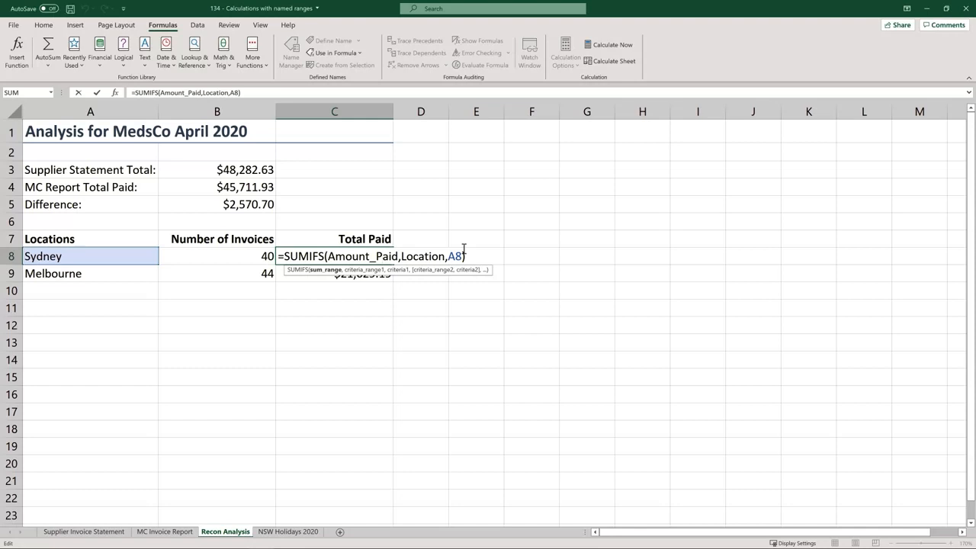
key("Return")
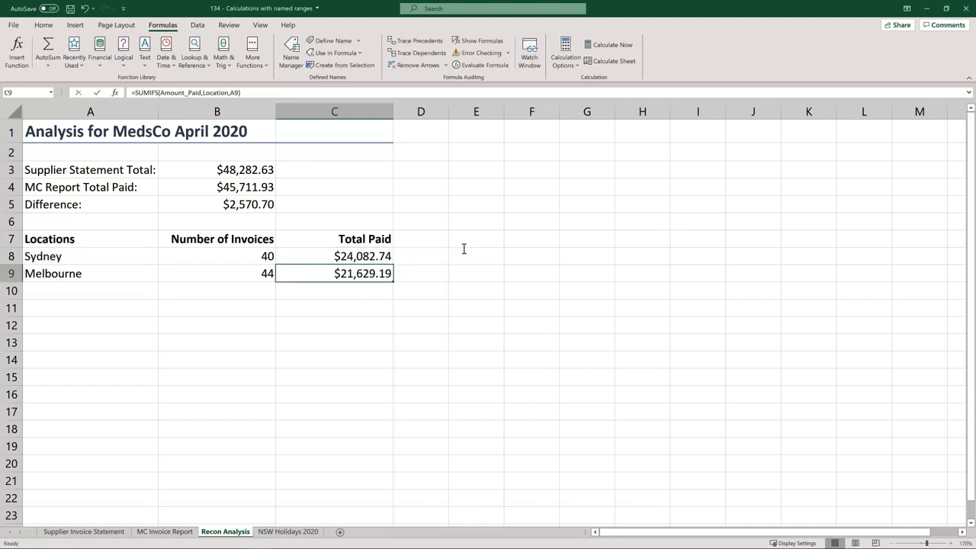